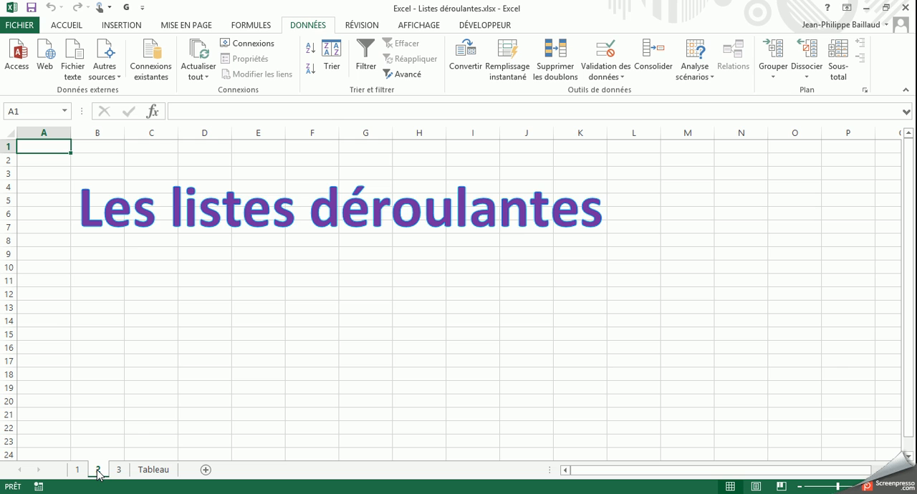
# Go to the Tableau sheet and select the Entrée cells for Table 1 through Table 6
pyautogui.click(118, 472)
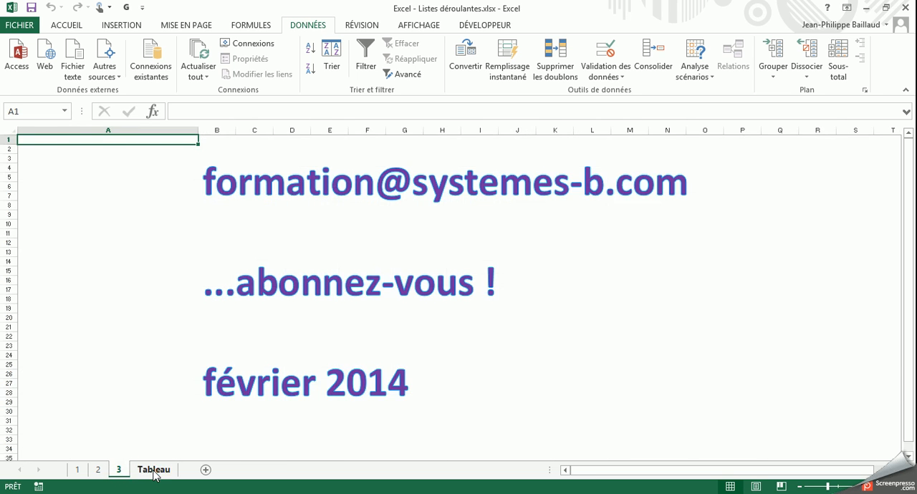
pyautogui.click(152, 472)
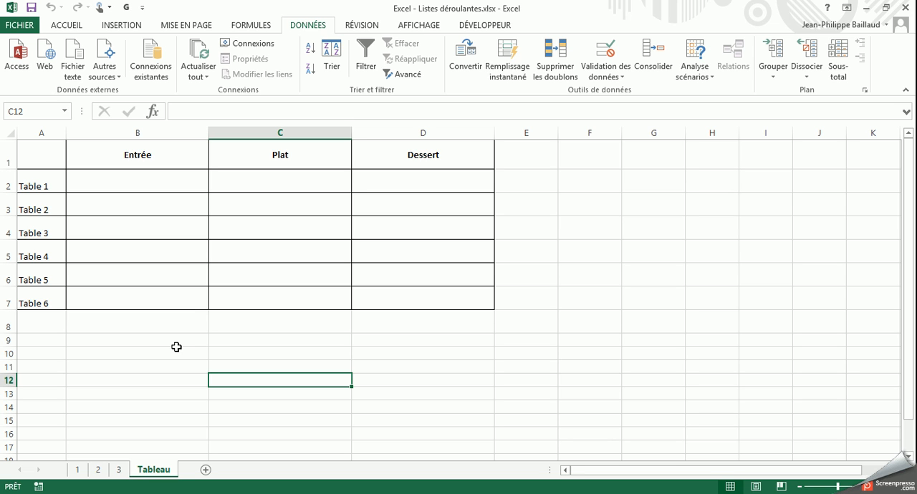
pyautogui.moveTo(145, 178); pyautogui.dragTo(139, 299)
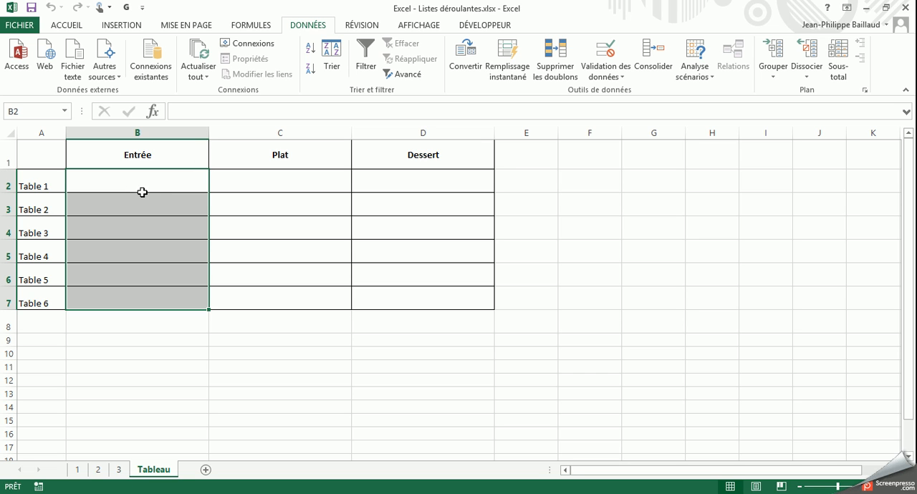
# Add a new worksheet after Tableau and name it Listes
pyautogui.click(206, 471)
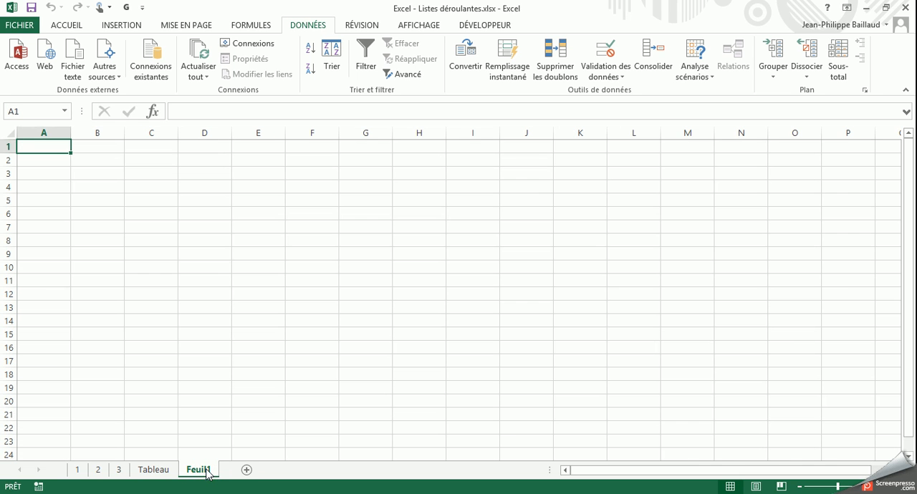
pyautogui.doubleClick(200, 469)
pyautogui.write('Listes')
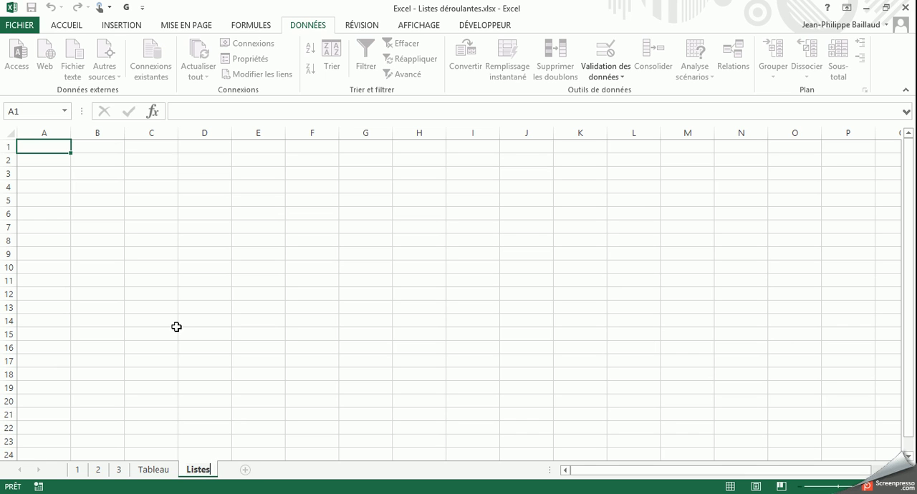
pyautogui.click(176, 326)
pyautogui.click(63, 151)
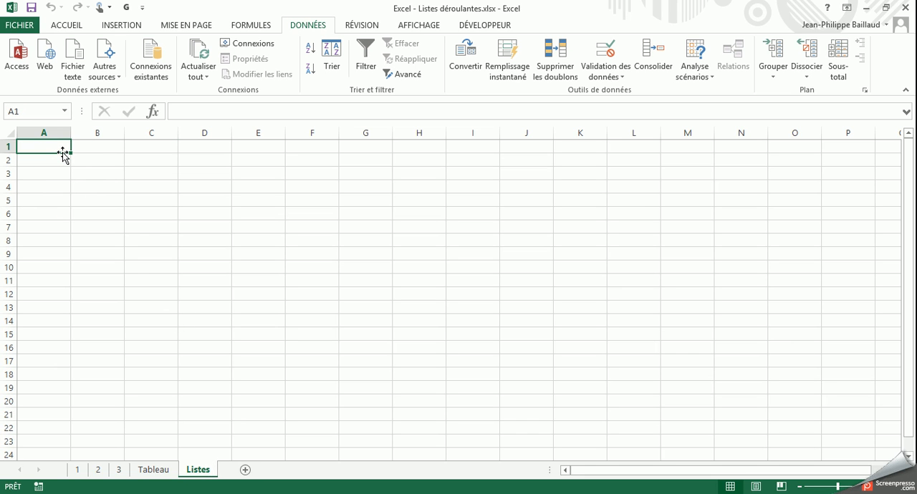
# Widen column A of the Listes sheet and enter Salade, Radis and Soupe in cells A1 to A3
pyautogui.moveTo(71, 134); pyautogui.dragTo(115, 133)
pyautogui.click(74, 145)
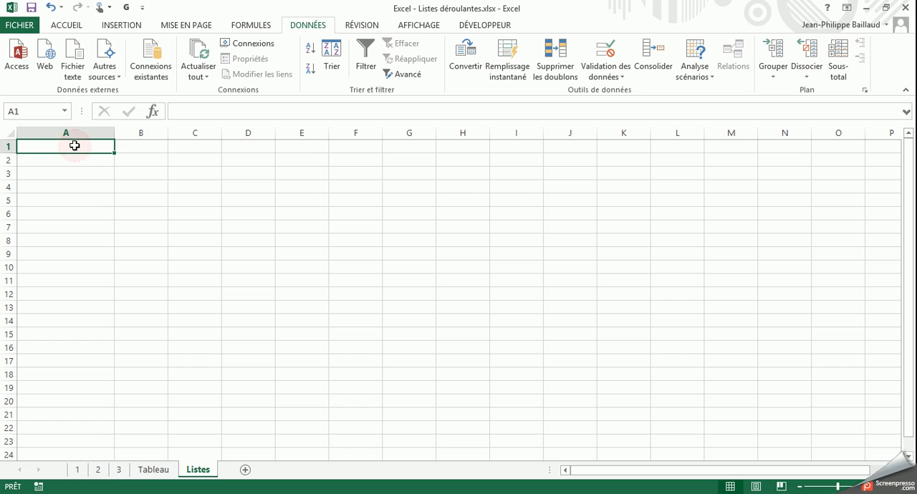
pyautogui.write('Salade')
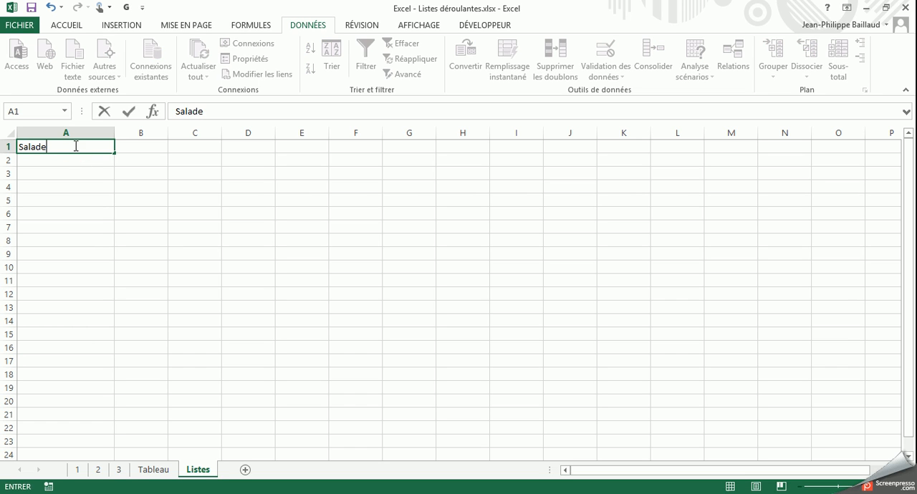
pyautogui.press('Return')
pyautogui.write('Radis')
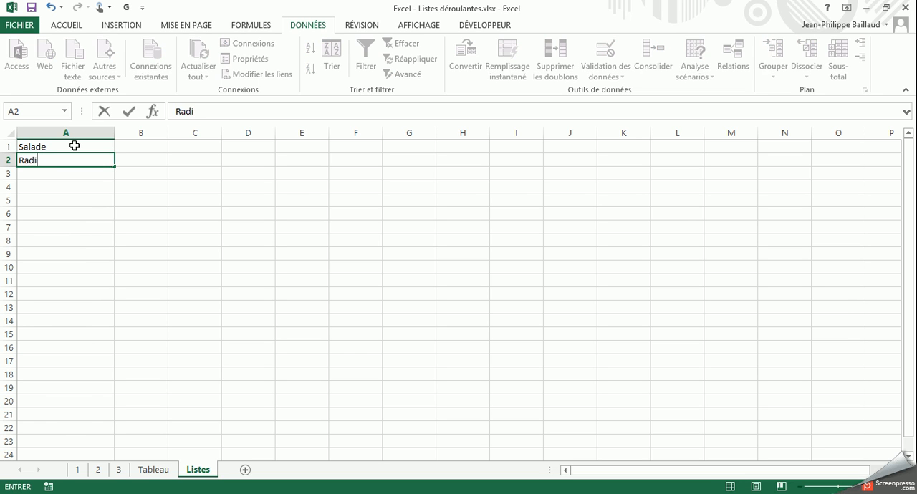
pyautogui.press('Return')
pyautogui.write('Soupe')
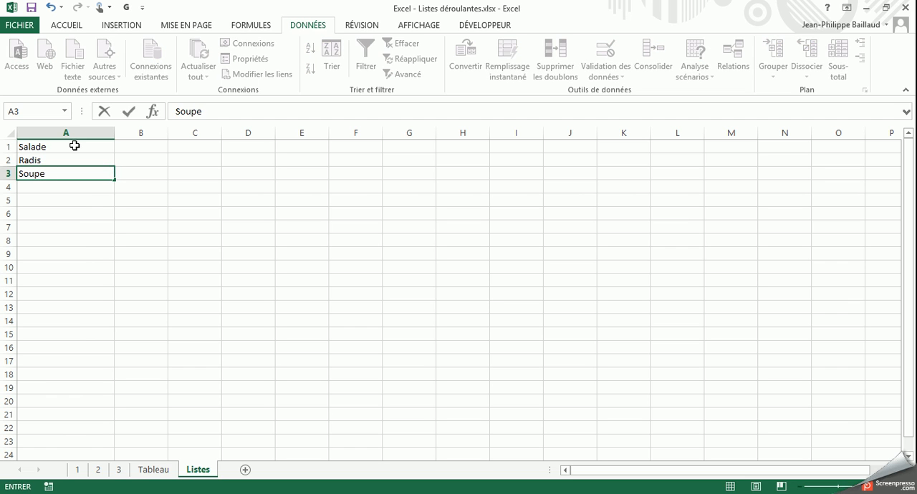
pyautogui.press('Return')
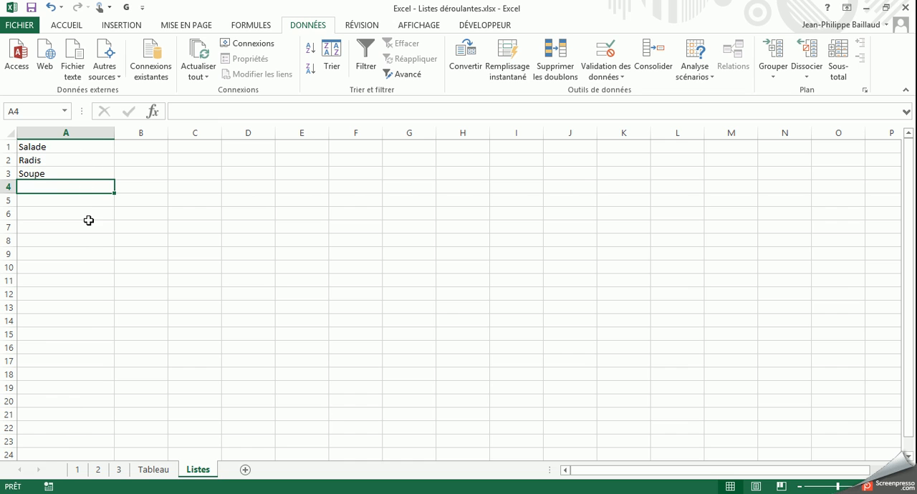
# Start data validation on cells B2:B7 of the Tableau sheet and allow only values of type Liste
pyautogui.click(154, 470)
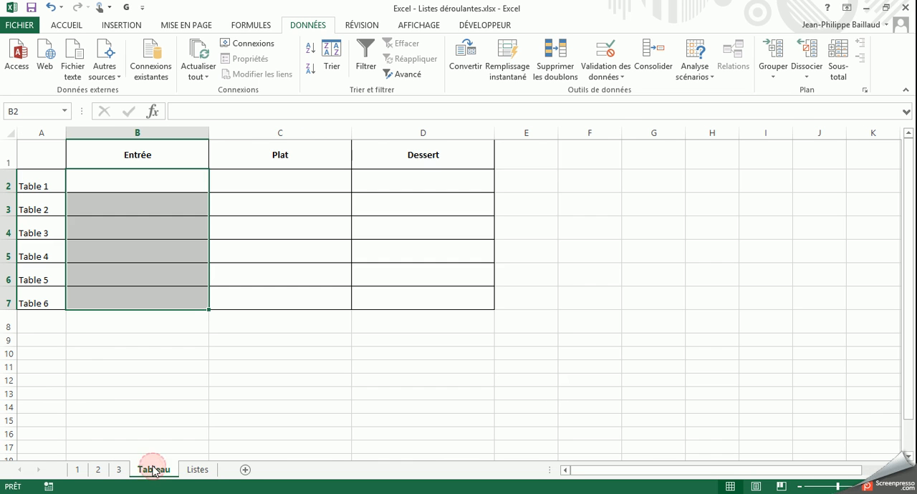
pyautogui.moveTo(119, 187); pyautogui.dragTo(117, 301)
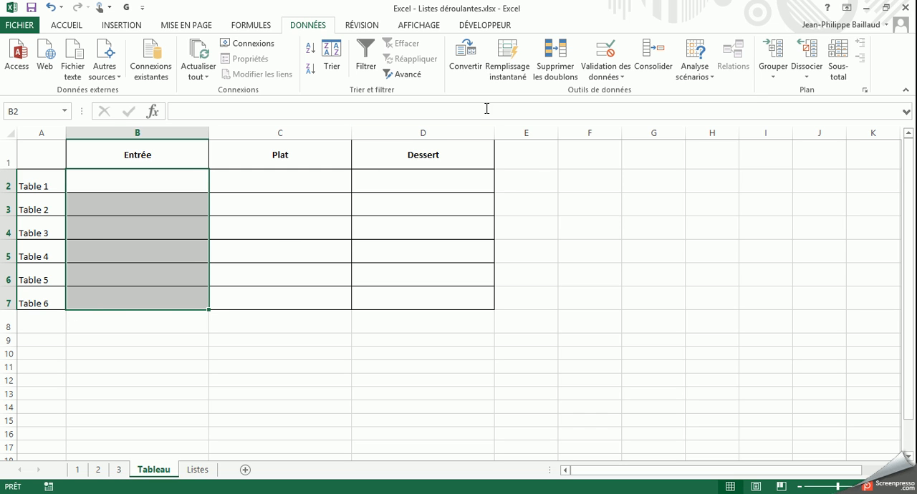
pyautogui.click(607, 55)
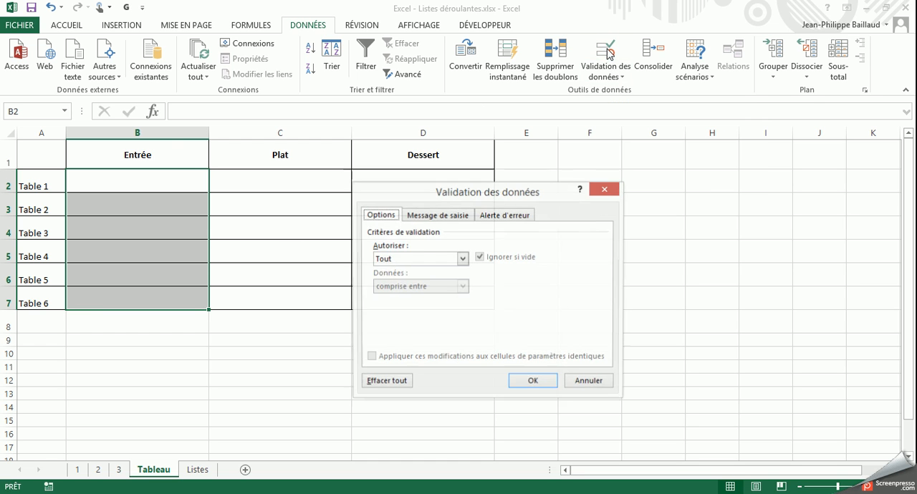
pyautogui.moveTo(439, 195); pyautogui.dragTo(361, 73)
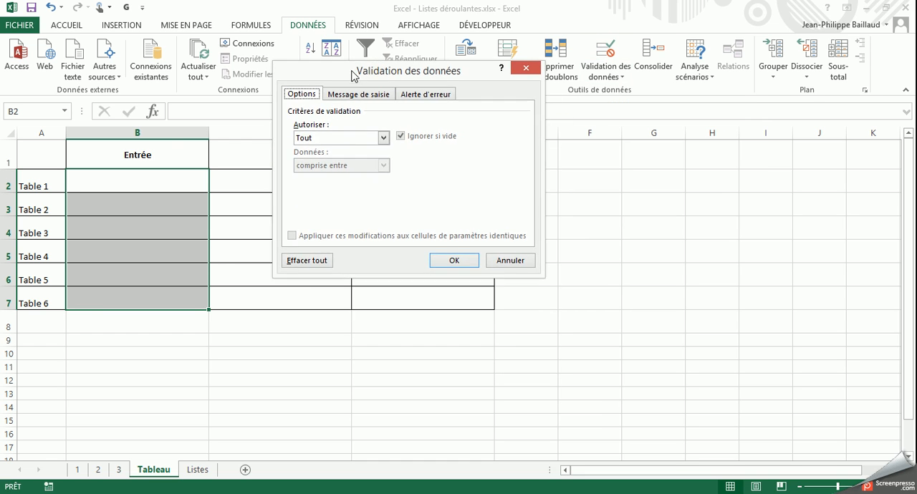
pyautogui.moveTo(303, 77); pyautogui.dragTo(303, 81)
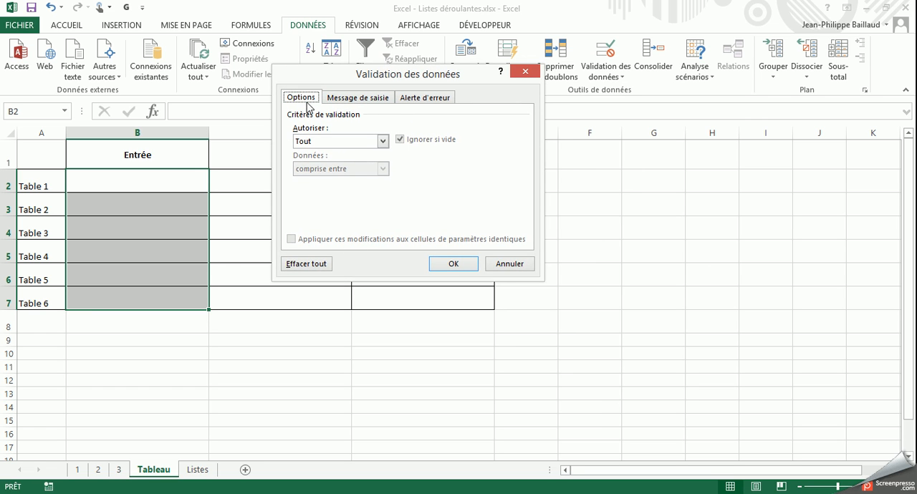
pyautogui.click(321, 142)
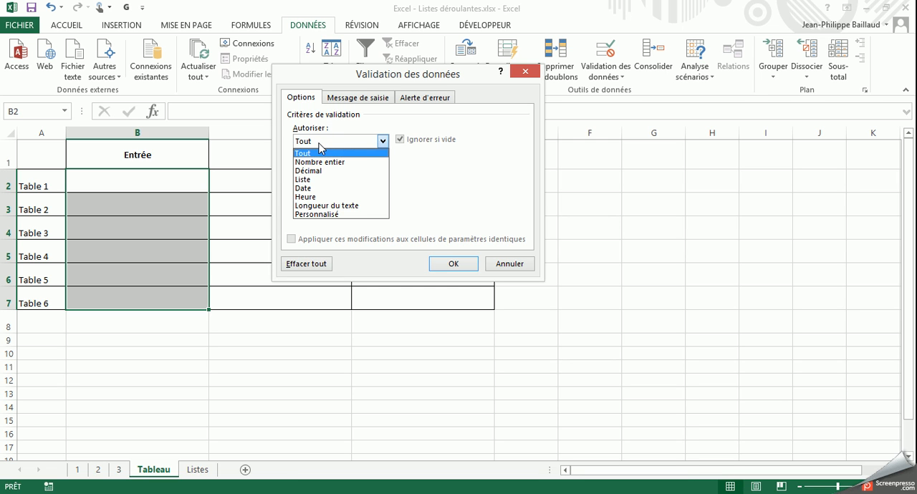
pyautogui.click(308, 179)
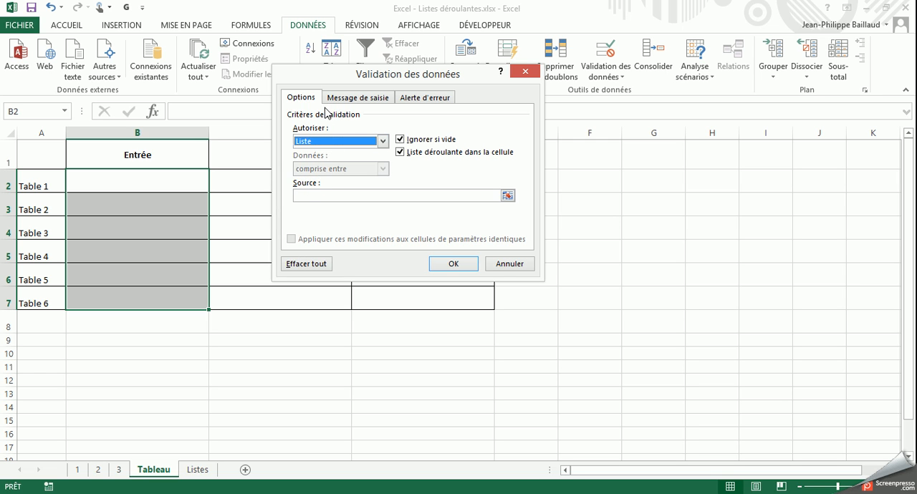
# Set the validation list's source to the whole column A of the Listes sheet, =Listes!$A:$A
pyautogui.click(300, 197)
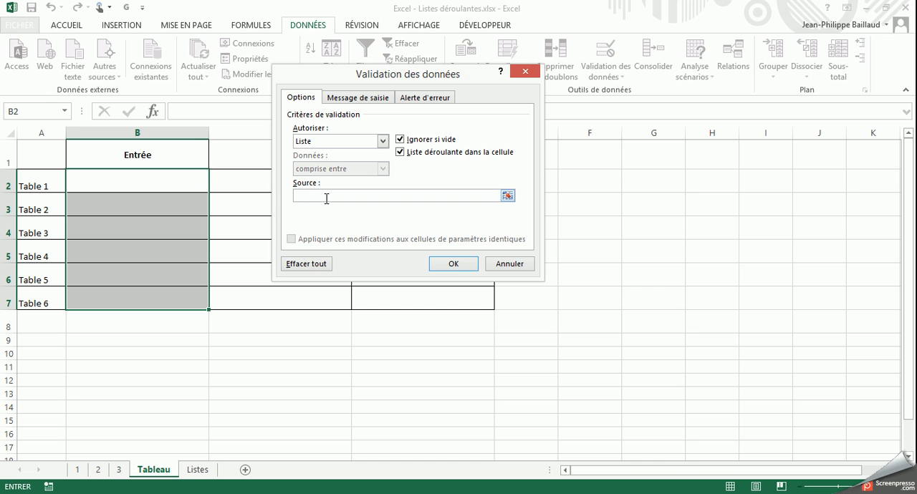
pyautogui.write('s')
pyautogui.moveTo(351, 196); pyautogui.dragTo(274, 202)
pyautogui.press('BackSpace')
pyautogui.click(508, 195)
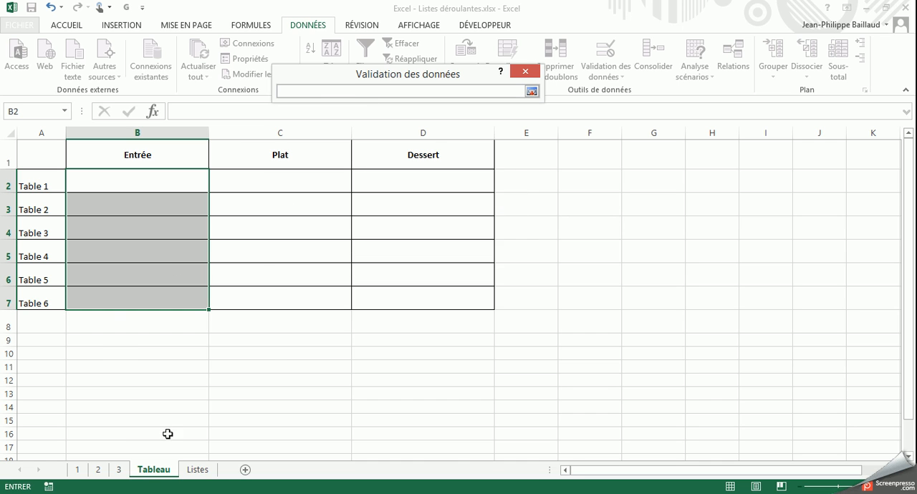
pyautogui.click(198, 470)
pyautogui.moveTo(67, 144); pyautogui.dragTo(61, 269)
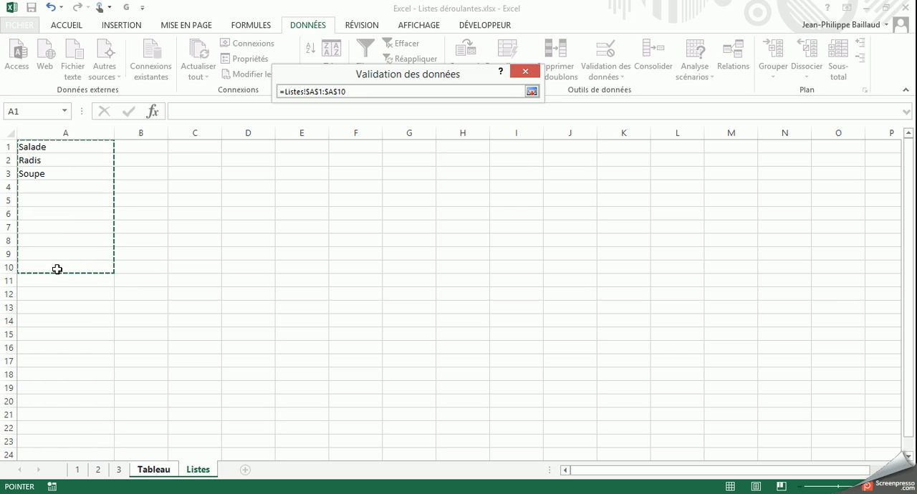
pyautogui.click(83, 132)
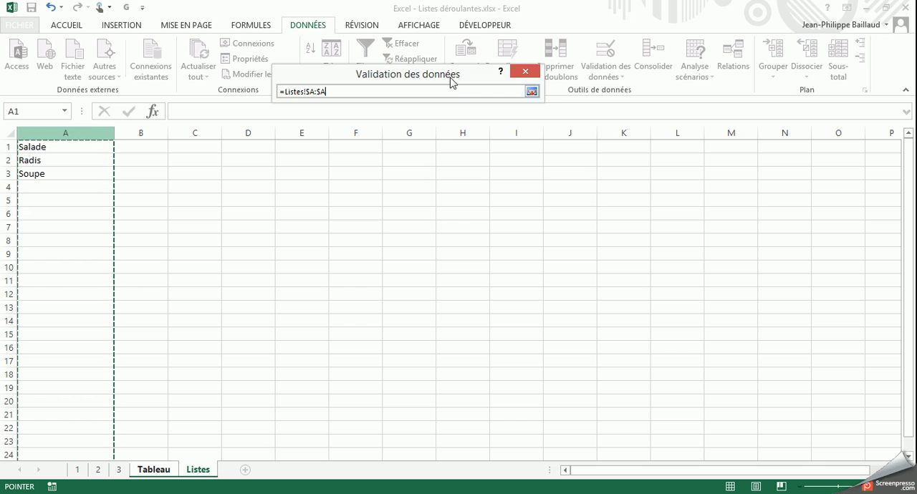
pyautogui.click(532, 91)
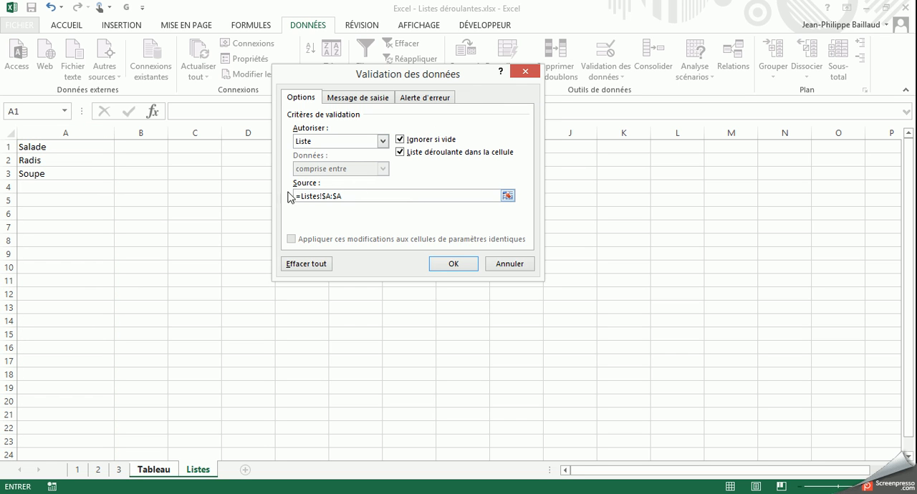
pyautogui.moveTo(344, 80); pyautogui.dragTo(321, 79)
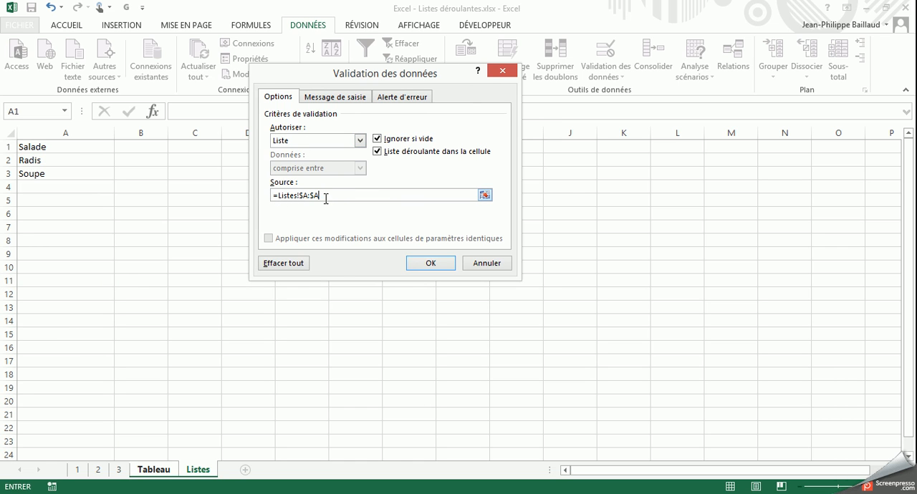
# Review the input message settings and the Avertissement and Informations error alert styles, and settle on Arrêt
pyautogui.click(331, 97)
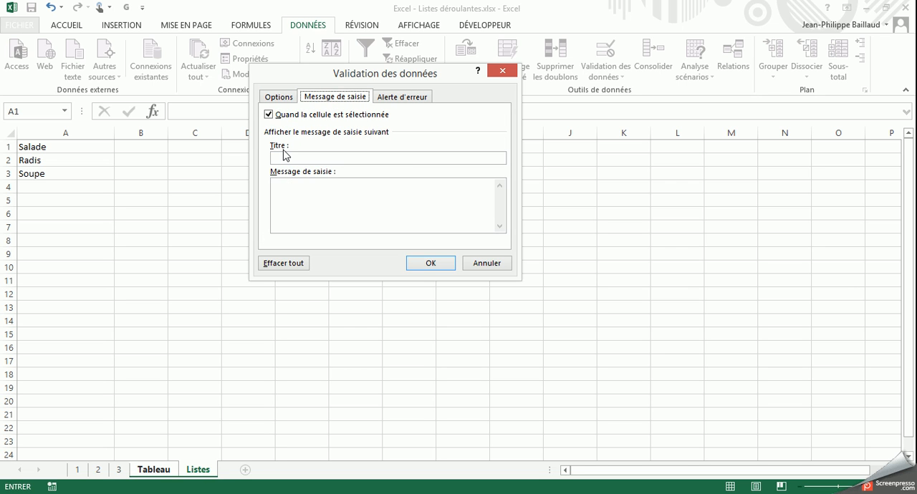
pyautogui.click(400, 96)
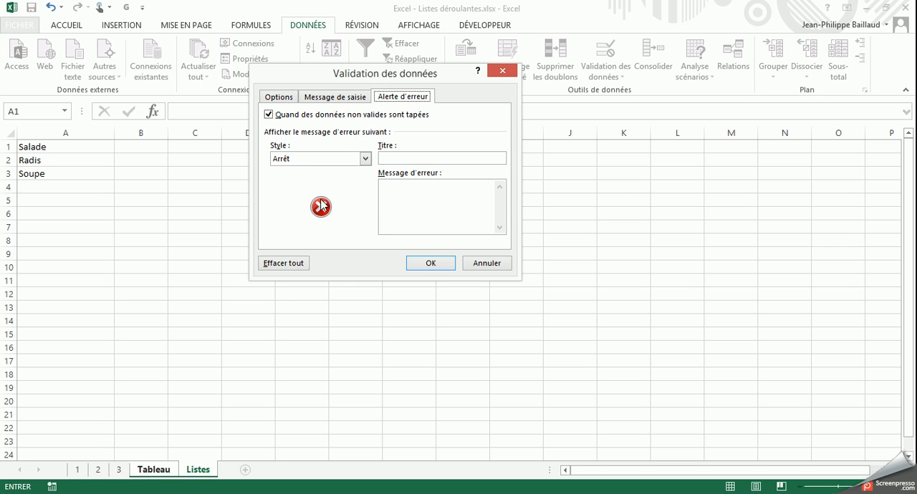
pyautogui.click(321, 159)
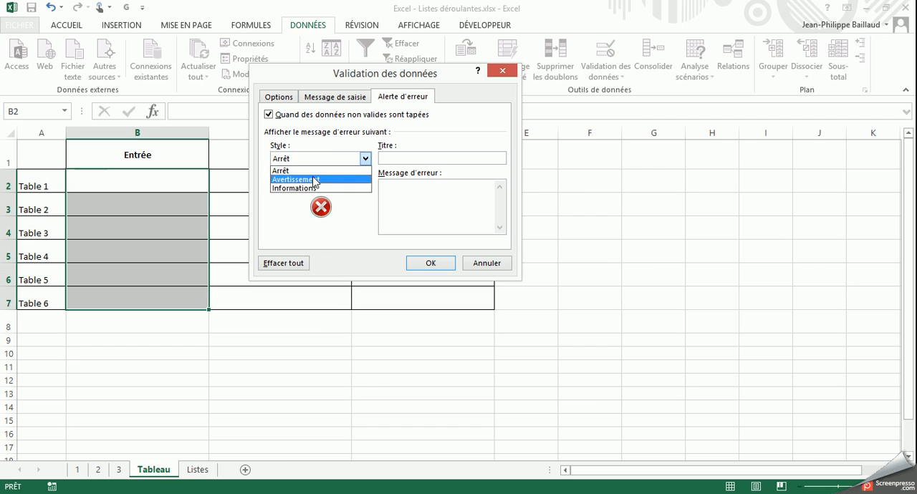
pyautogui.click(311, 180)
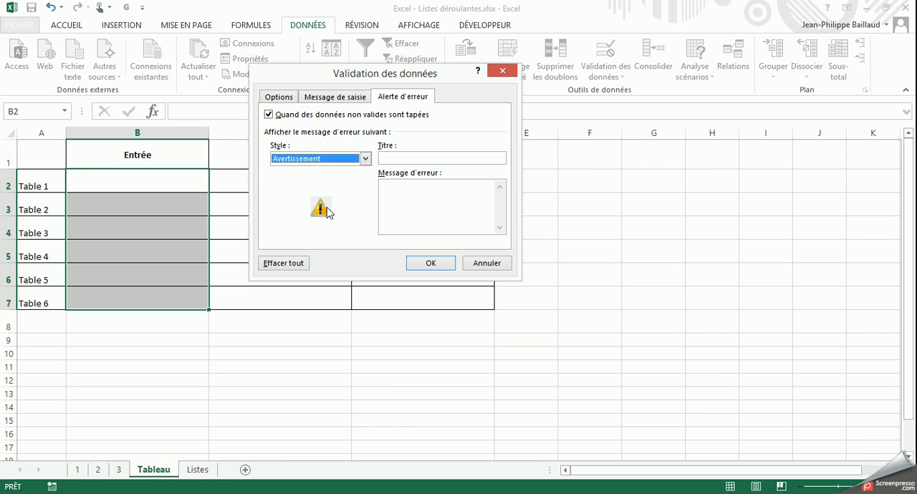
pyautogui.click(319, 159)
pyautogui.click(315, 180)
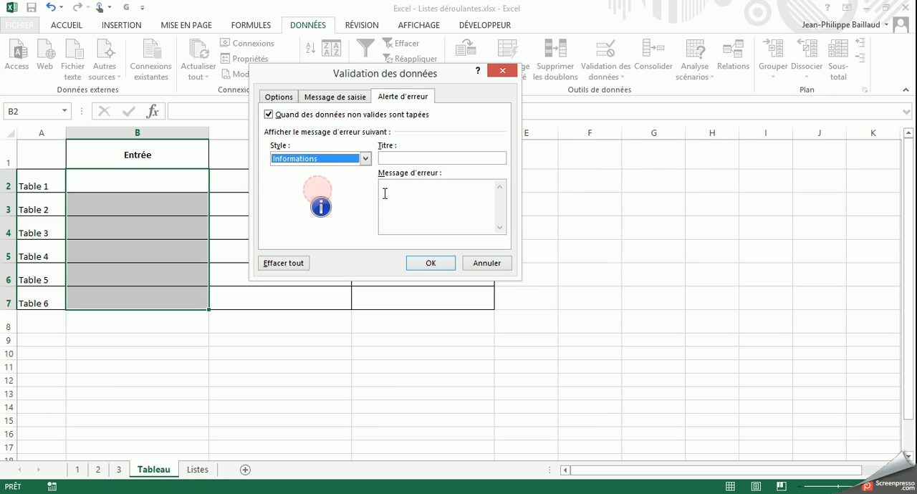
pyautogui.click(323, 159)
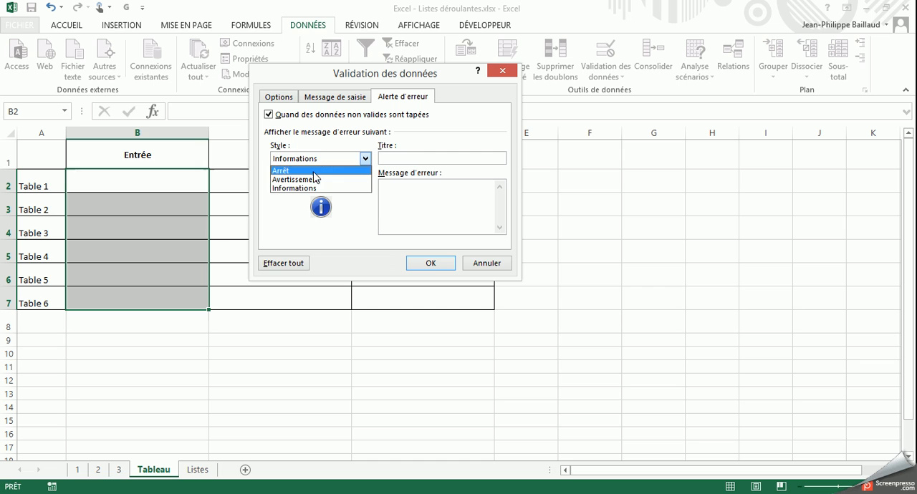
pyautogui.click(311, 166)
# Give the error alert the title "Attention !" and the message "Cette donnée n'est pas autorisée", and apply the validation
pyautogui.click(396, 157)
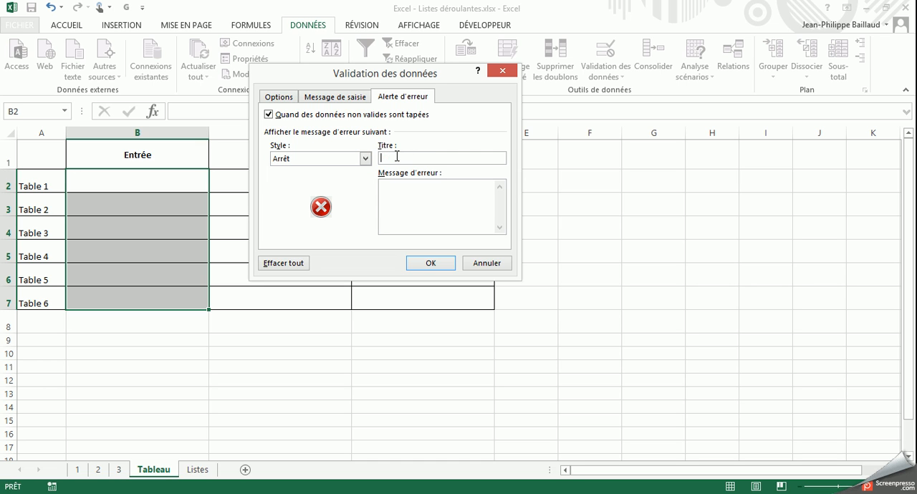
pyautogui.write('Attention')
pyautogui.write("onnée n'")
pyautogui.write('est pas aur')
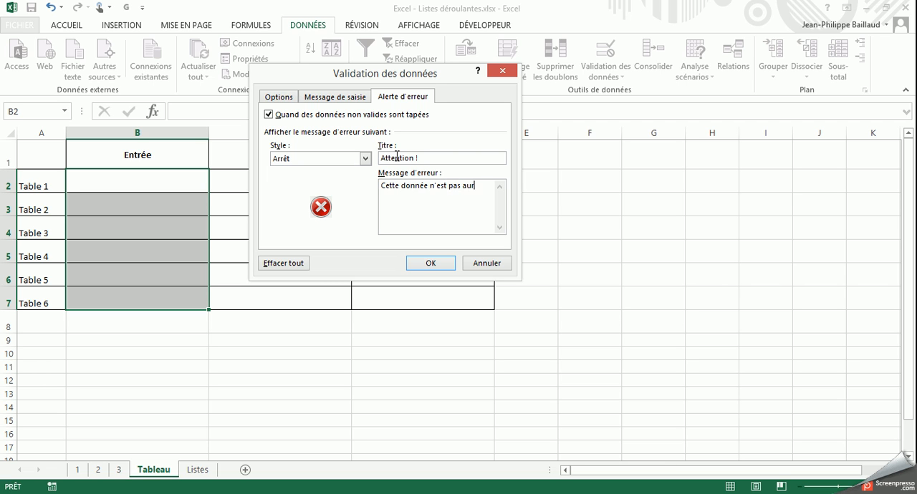
pyautogui.write('orisée.')
pyautogui.click(420, 260)
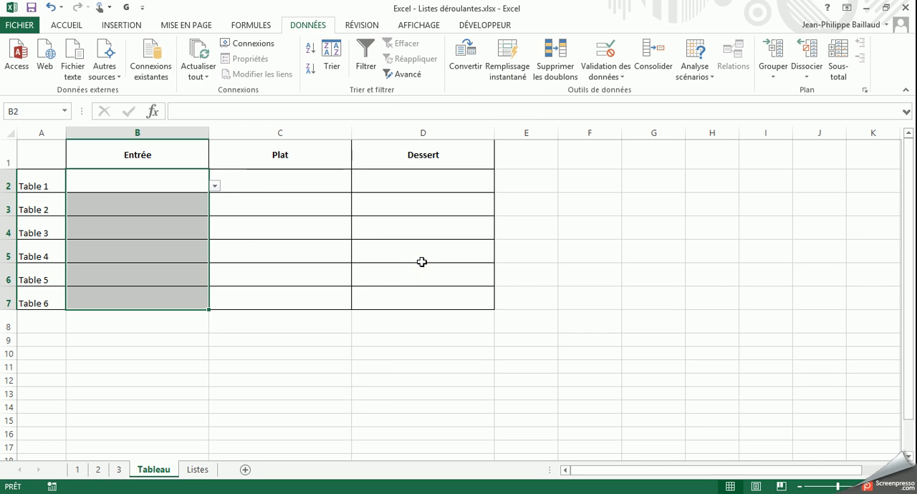
# Choose Radis from the drop-down list as the Entrée for Table 1 in cell B2
pyautogui.click(240, 272)
pyautogui.click(175, 184)
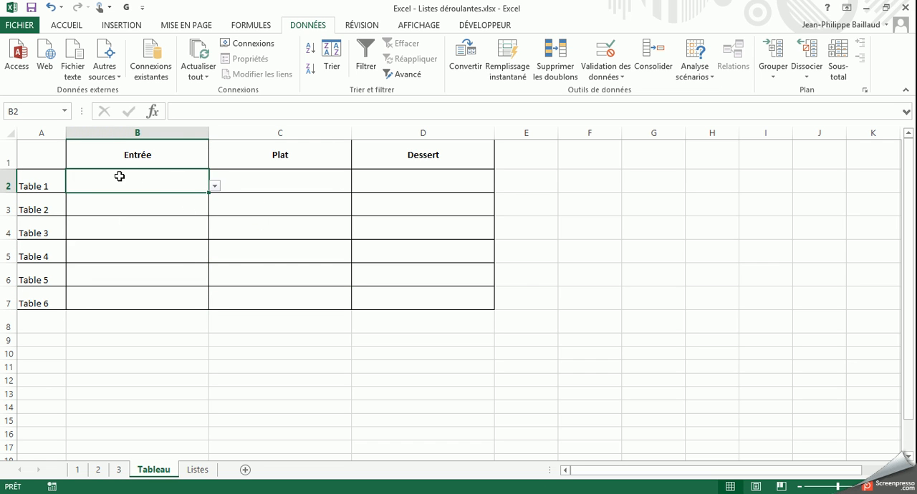
pyautogui.click(215, 187)
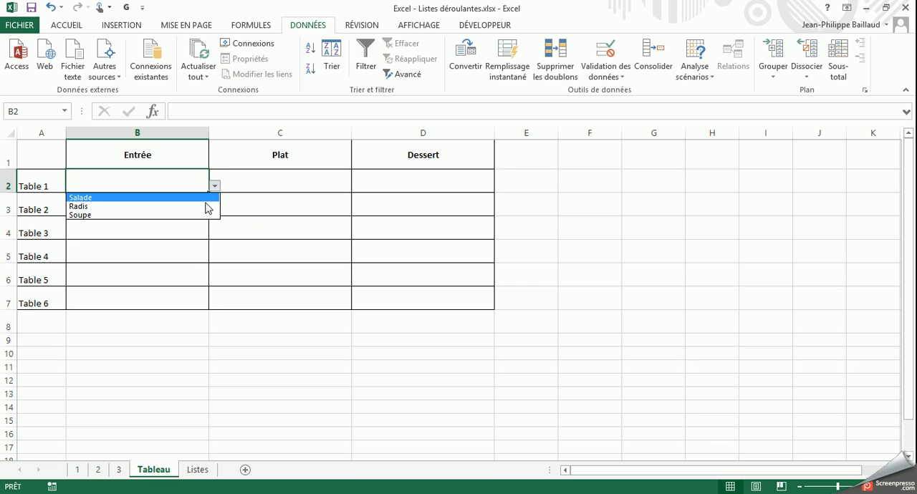
pyautogui.click(197, 206)
# Try to enter the unlisted item "Œufs mimosa" as the Entrée for Table 2 in cell B3, and cancel the entry
pyautogui.click(185, 203)
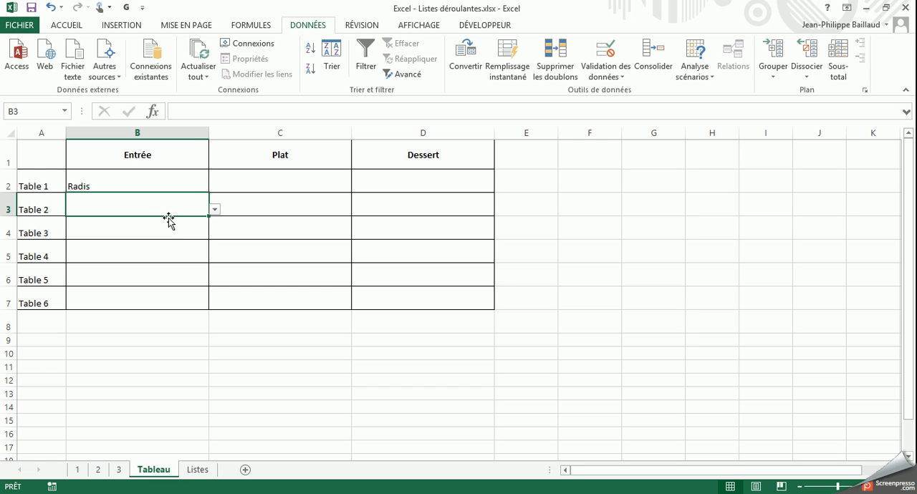
pyautogui.write('Oeu')
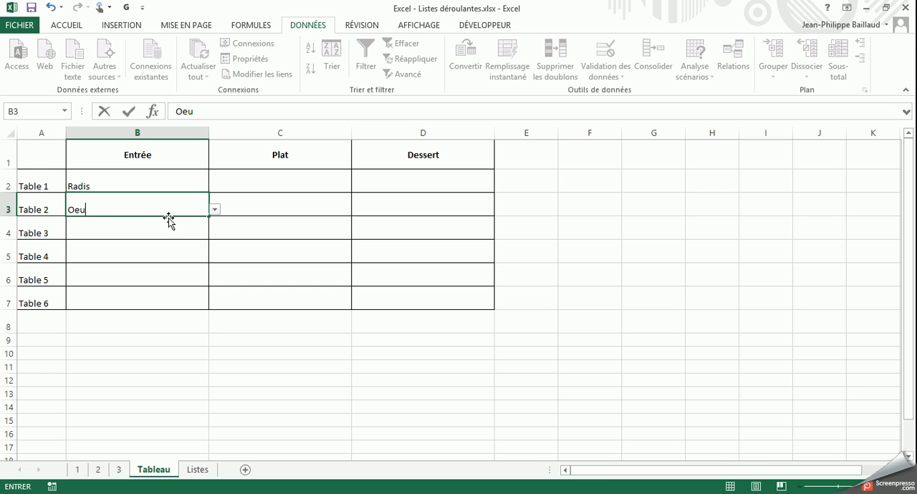
pyautogui.write('fs mimosa')
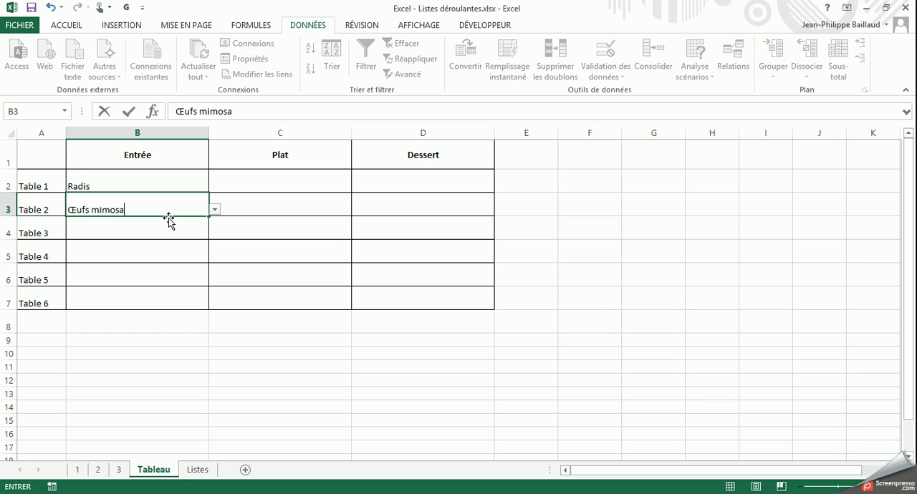
pyautogui.press('Return')
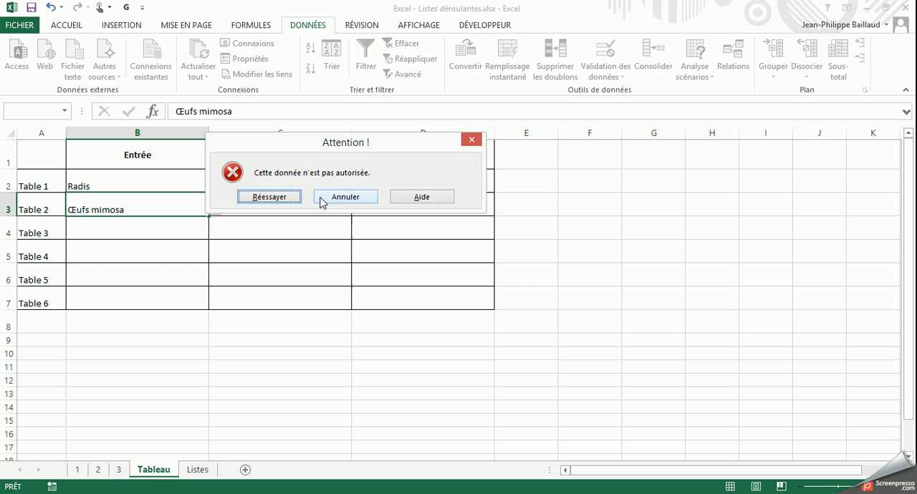
pyautogui.click(320, 198)
pyautogui.click(194, 231)
pyautogui.click(126, 207)
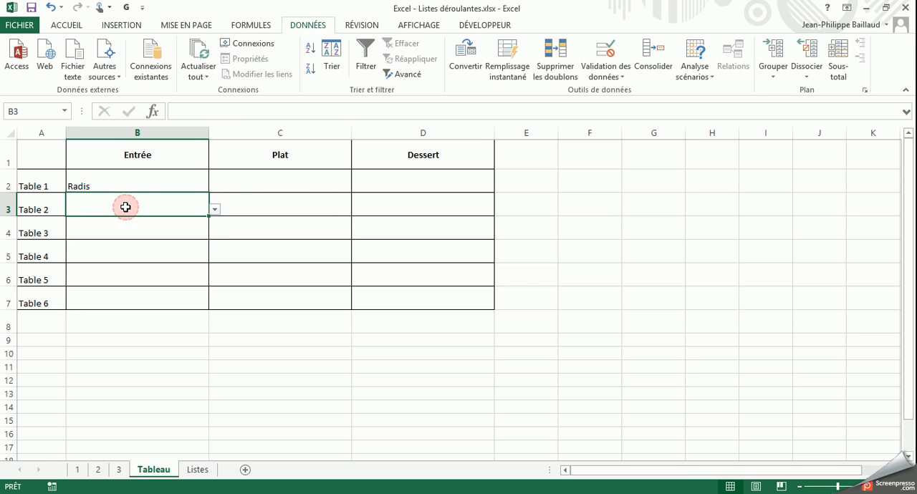
# Add the item "Œufs mimosa" in cell A4 of the Listes sheet
pyautogui.click(198, 470)
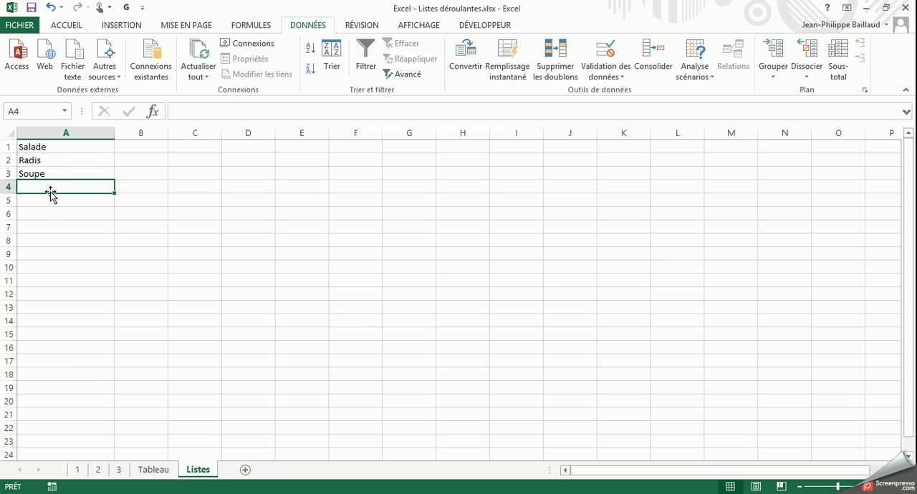
pyautogui.write('Ou')
pyautogui.write('fs')
pyautogui.press('BackSpace')
pyautogui.press('BackSpace')
pyautogui.press('BackSpace')
pyautogui.write('eufs mo')
pyautogui.press('BackSpace')
pyautogui.write('imosa')
pyautogui.press('Return')
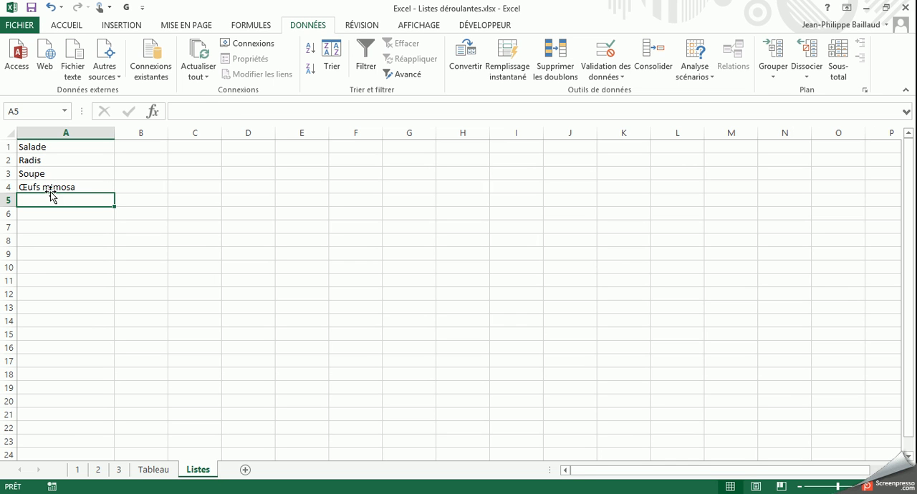
# Choose Œufs mimosa from the drop-down list as the Entrée for Table 2 on the Tableau sheet
pyautogui.click(155, 469)
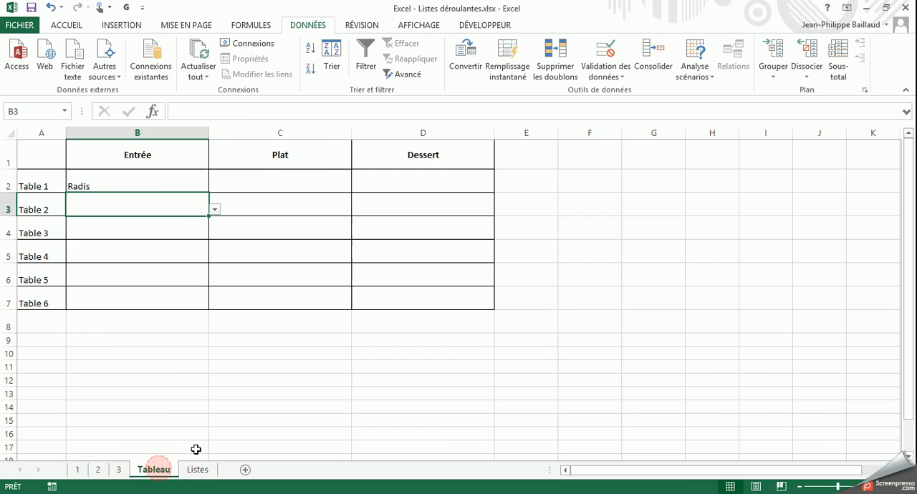
pyautogui.click(214, 209)
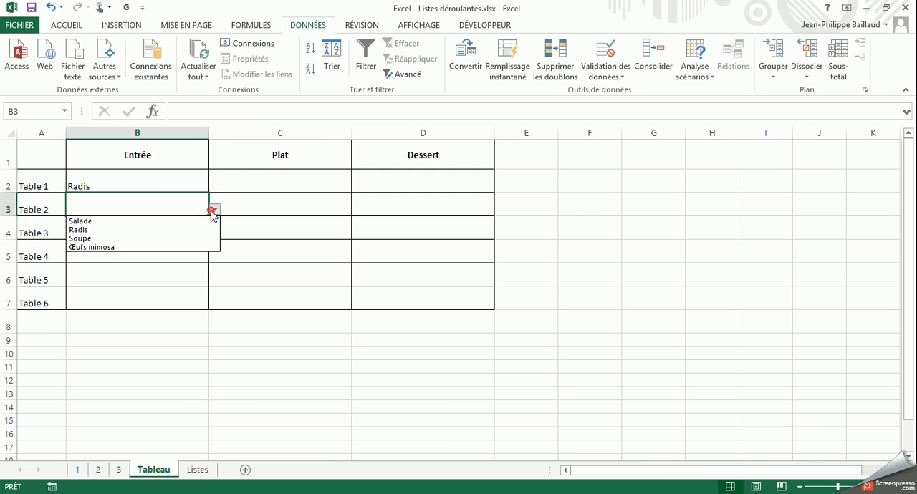
pyautogui.click(123, 247)
pyautogui.click(118, 230)
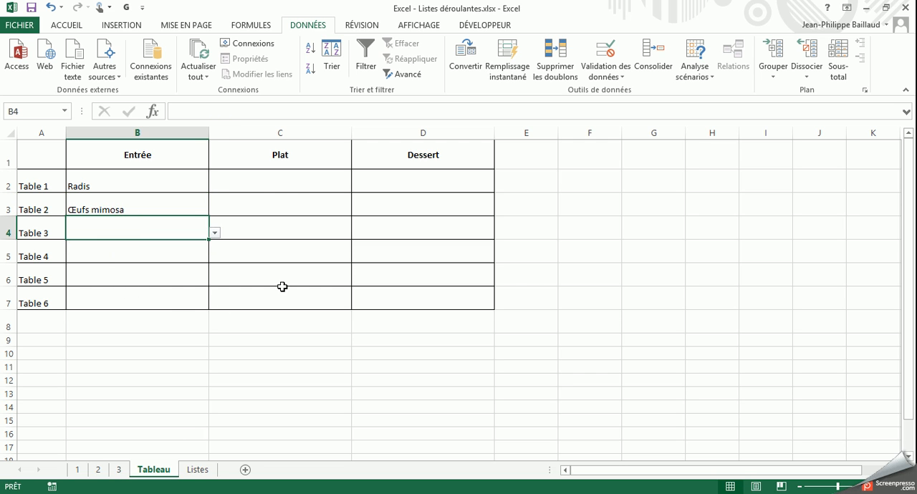
# Start data validation on the Plat cells C2:C7 and allow only values of type Liste
pyautogui.moveTo(268, 184); pyautogui.dragTo(264, 303)
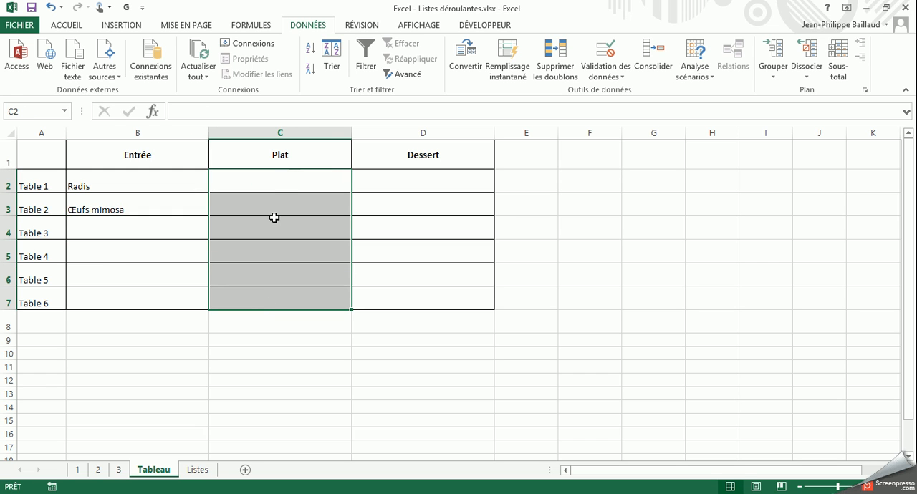
pyautogui.click(613, 38)
pyautogui.click(309, 158)
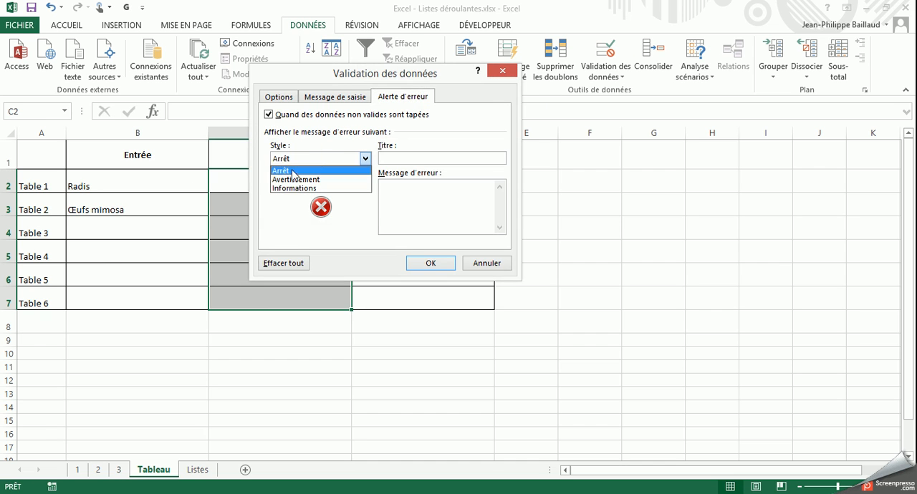
pyautogui.click(285, 98)
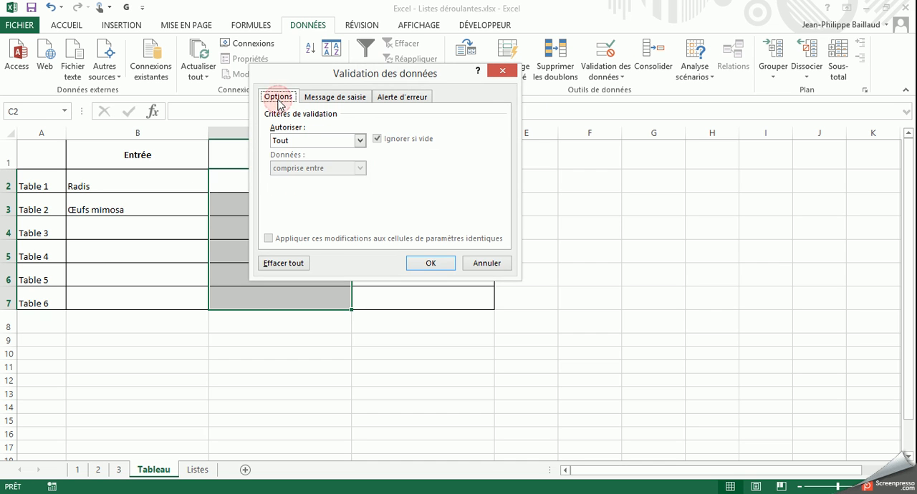
pyautogui.click(293, 141)
pyautogui.click(288, 180)
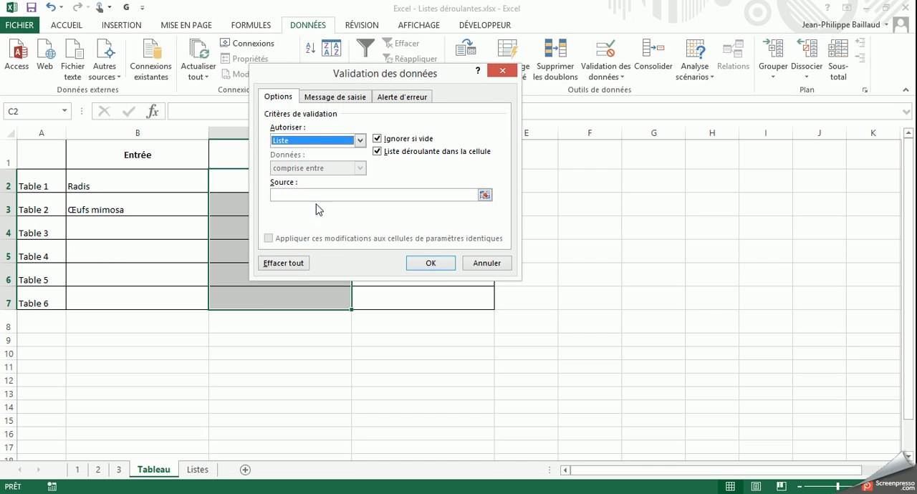
# Set the list source to the whole column B of the Listes sheet, =Listes!$B:$B, and apply the validation
pyautogui.click(485, 195)
pyautogui.click(195, 470)
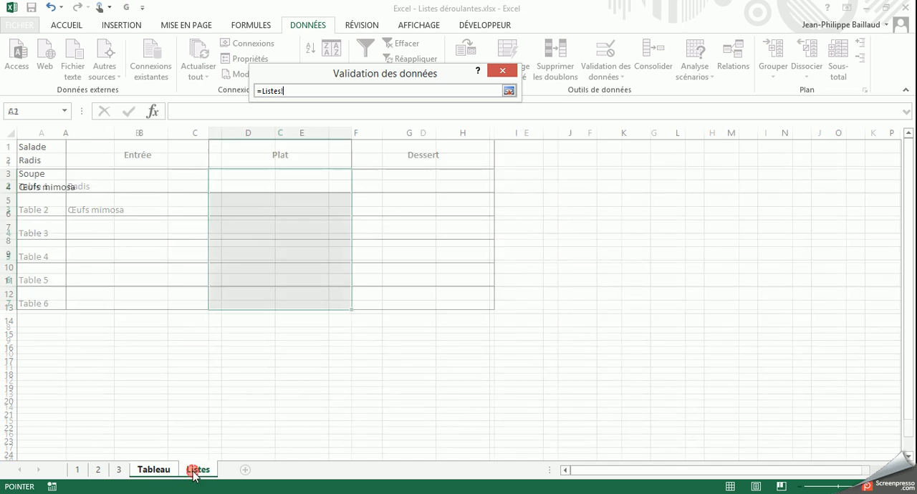
pyautogui.click(139, 133)
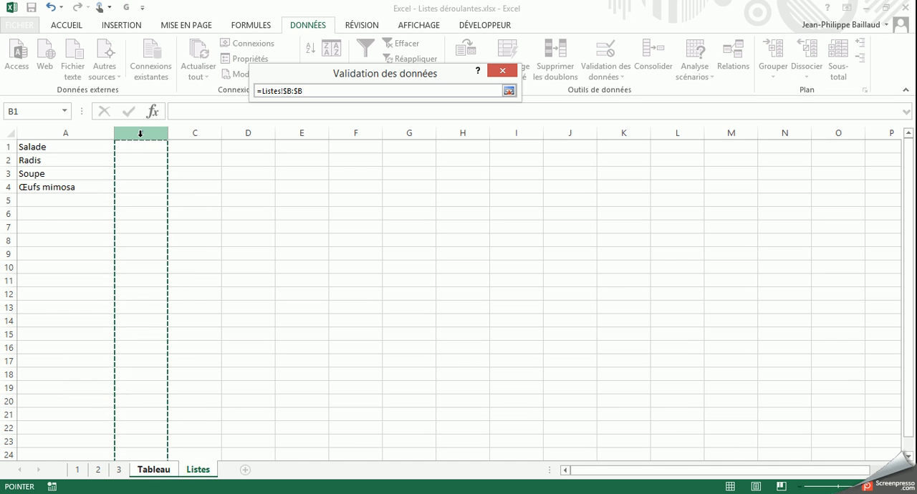
pyautogui.press('Return')
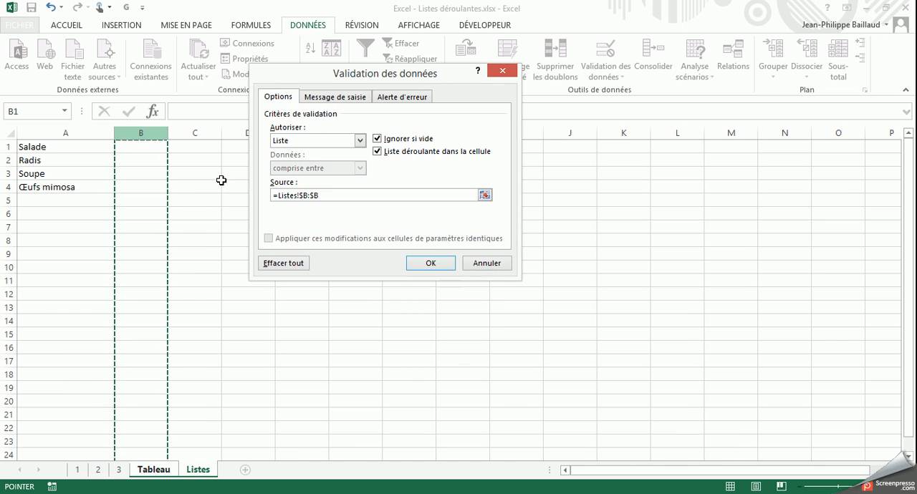
pyautogui.click(423, 263)
# Check which items the drop-down list of the Plat cell C2 offers
pyautogui.click(288, 176)
pyautogui.click(358, 186)
pyautogui.click(256, 177)
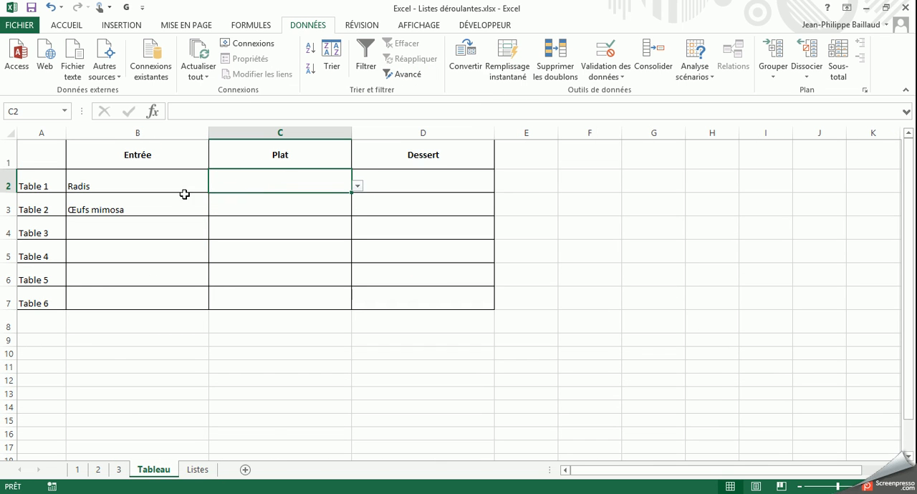
# Widen column B of the Listes sheet to make room for the main-course names
pyautogui.click(197, 470)
pyautogui.moveTo(168, 133); pyautogui.dragTo(283, 135)
pyautogui.click(169, 133)
# Enter "Poulet aux prunes" in cell B1 and "Sardines grillées" in cell B2 of the Listes sheet
pyautogui.click(168, 145)
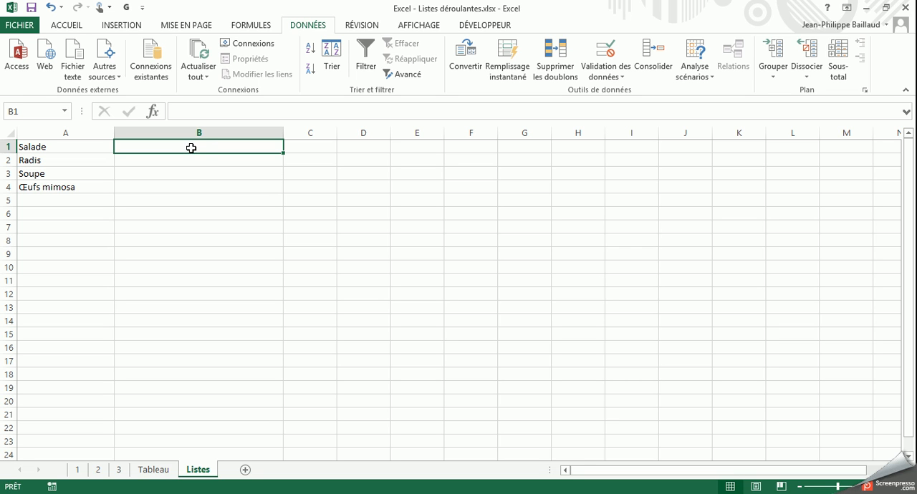
pyautogui.write('Poulet aux prunes')
pyautogui.press('Return')
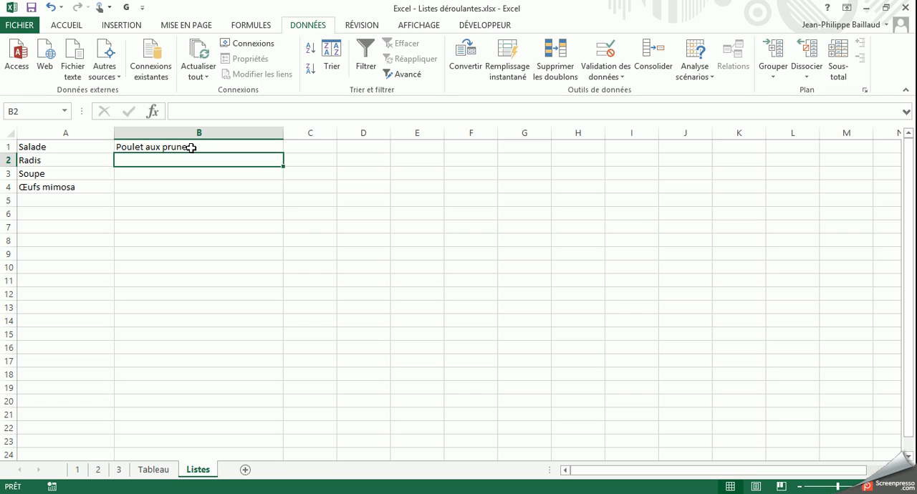
pyautogui.write('Sardines')
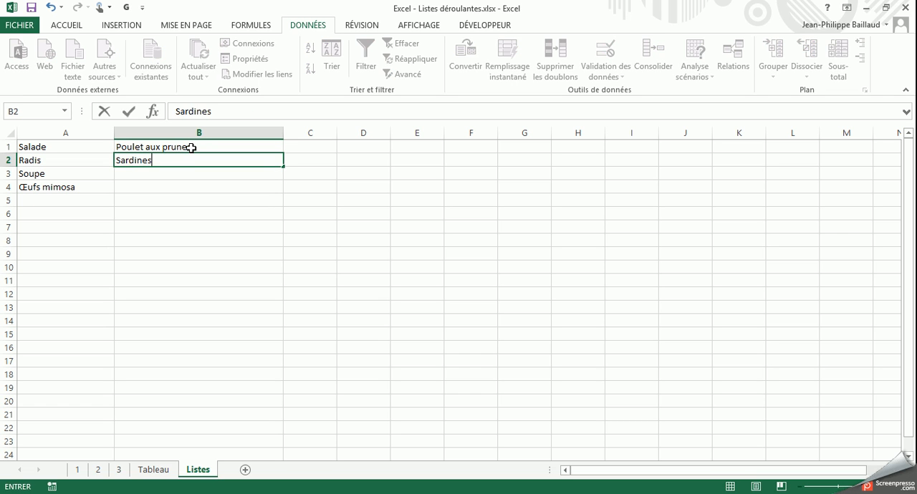
pyautogui.write(' grillées')
pyautogui.press('Return')
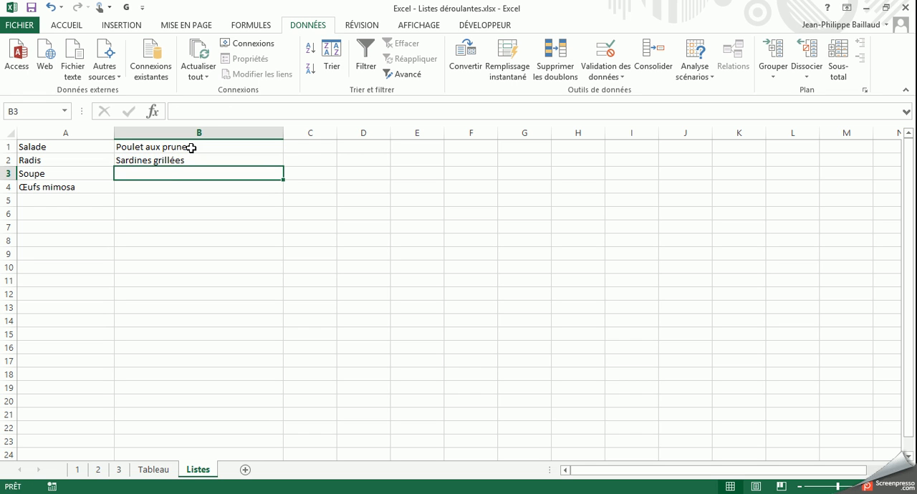
# On the Tableau sheet, choose Poulet aux prunes as the Plat for Tables 1 and 3, and Sardines grillées for Table 2
pyautogui.click(150, 470)
pyautogui.click(357, 186)
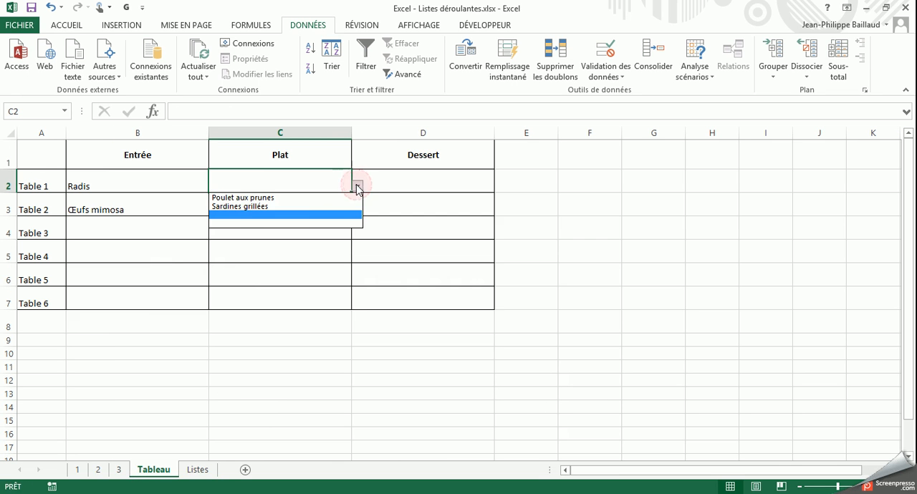
pyautogui.click(295, 198)
pyautogui.click(328, 205)
pyautogui.click(357, 210)
pyautogui.click(330, 230)
pyautogui.click(329, 228)
pyautogui.click(357, 233)
pyautogui.click(324, 244)
pyautogui.click(322, 258)
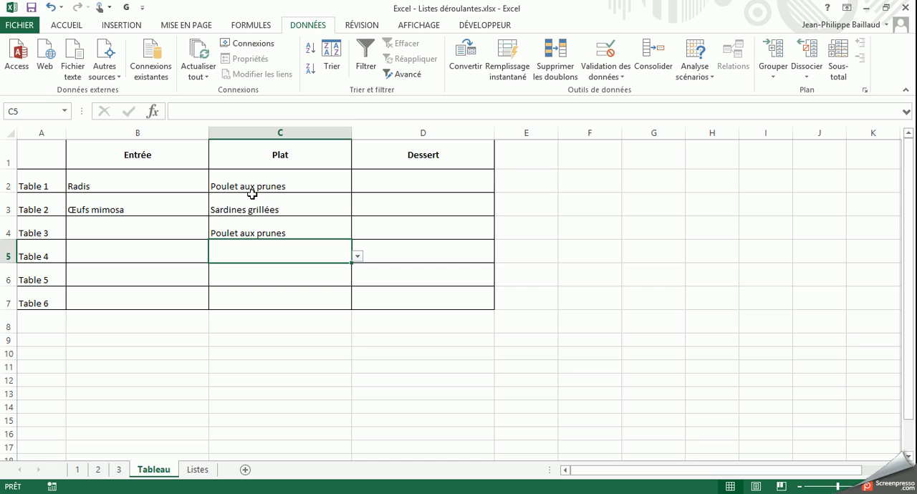
pyautogui.click(389, 177)
# Replace the date line in the text box on sheet 3 with "mars 2015"
pyautogui.click(119, 470)
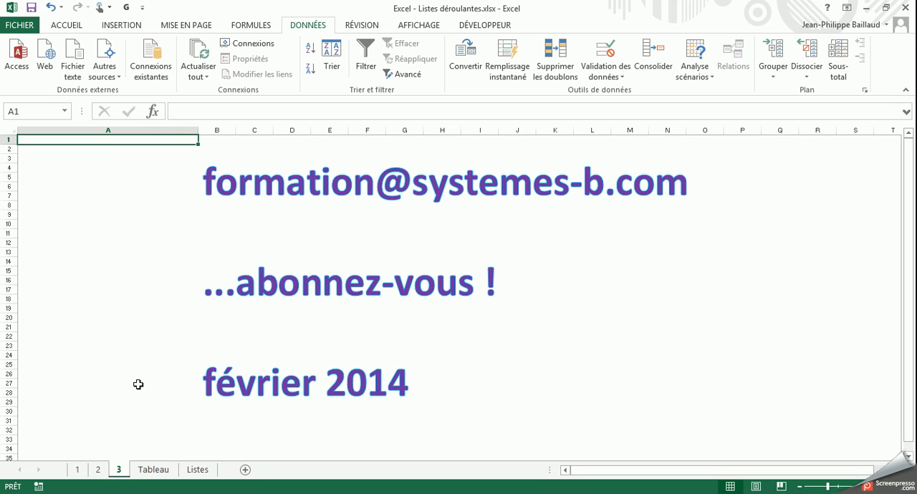
pyautogui.click(281, 389)
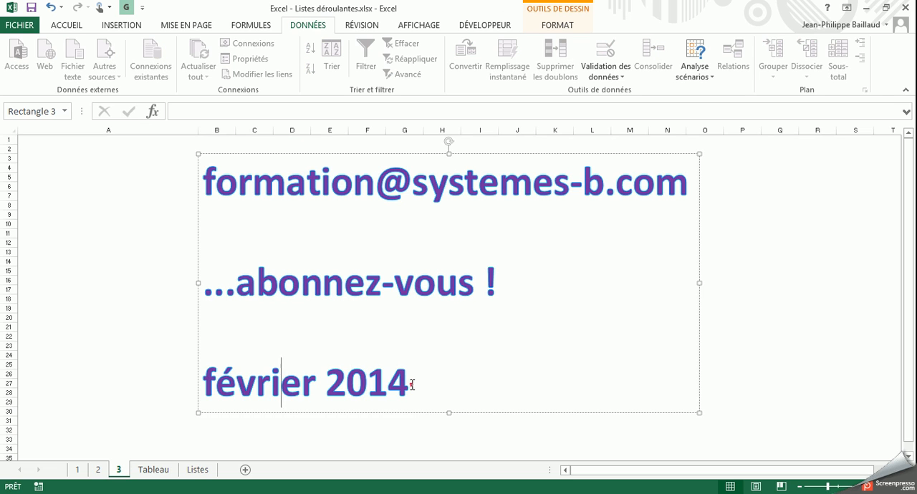
pyautogui.moveTo(412, 384); pyautogui.dragTo(201, 386)
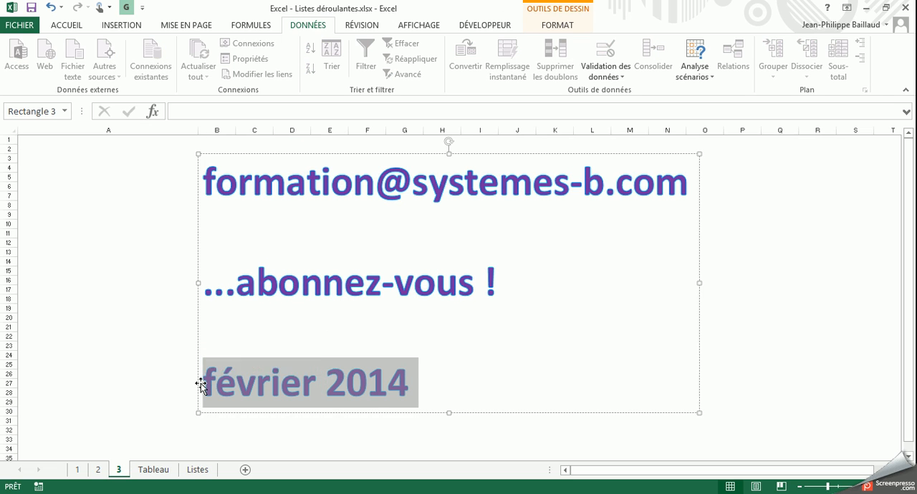
pyautogui.write('mars 2015')
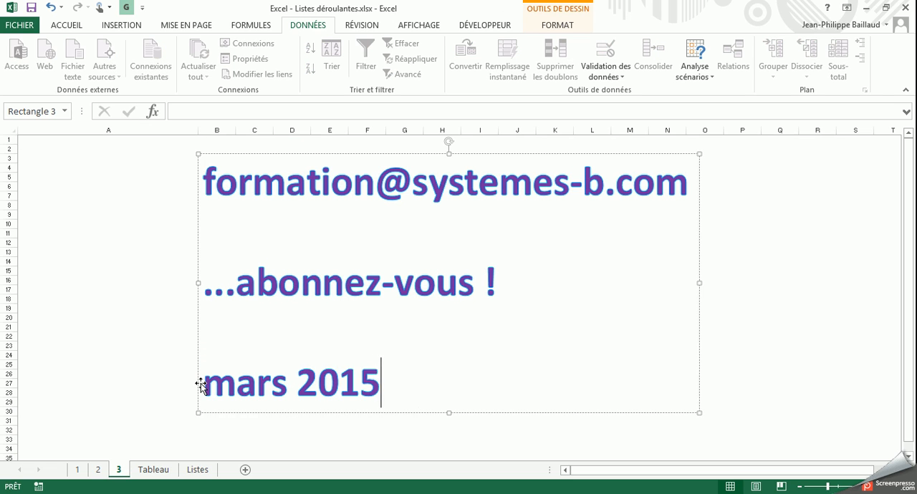
pyautogui.click(137, 372)
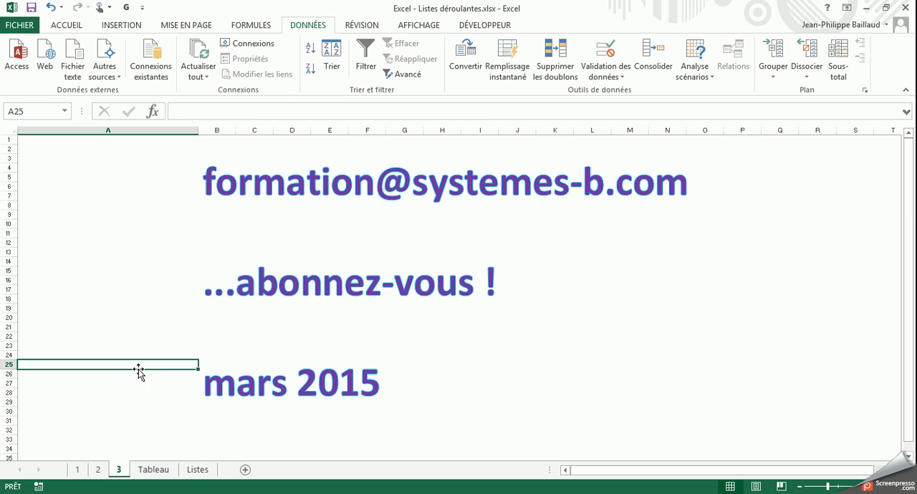